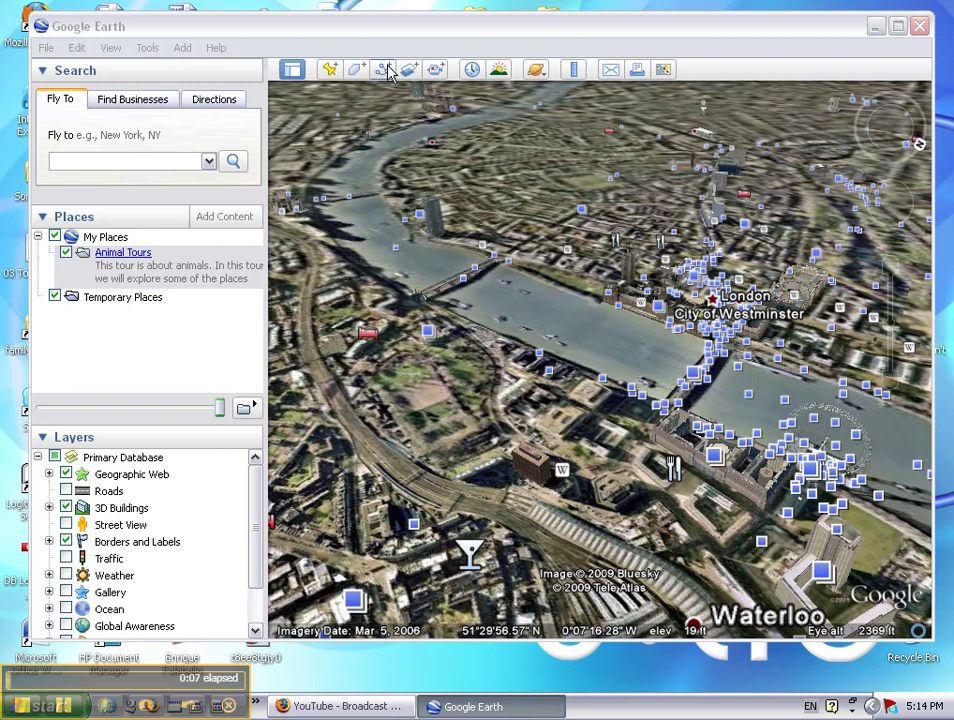
# Begin a new path over London so its New Path properties window opens as Untitled Path
pyautogui.click(180, 48)
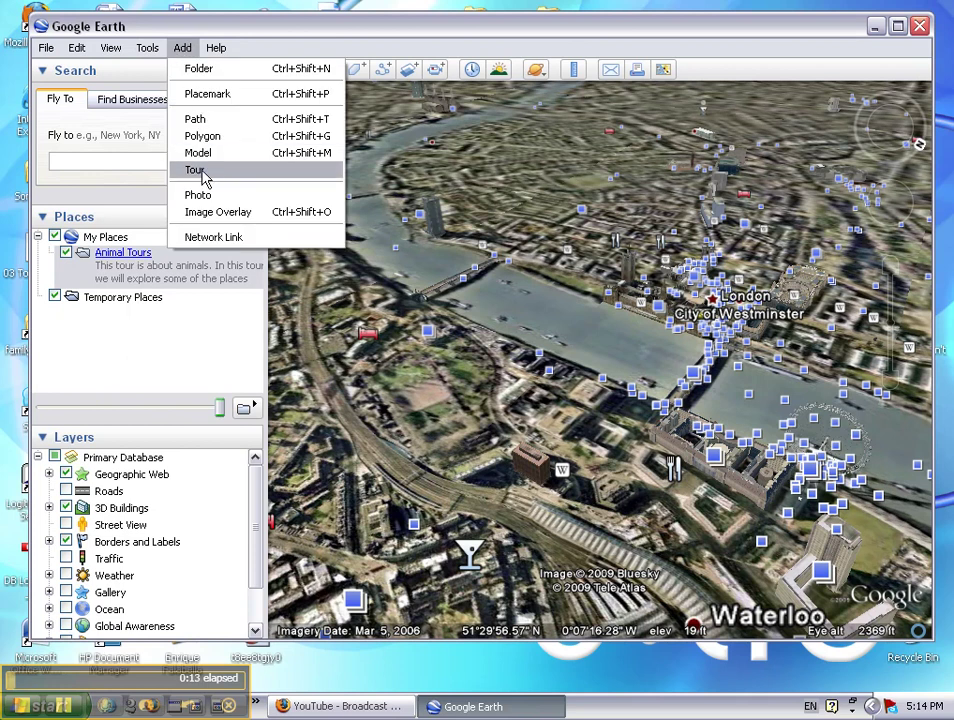
pyautogui.click(383, 28)
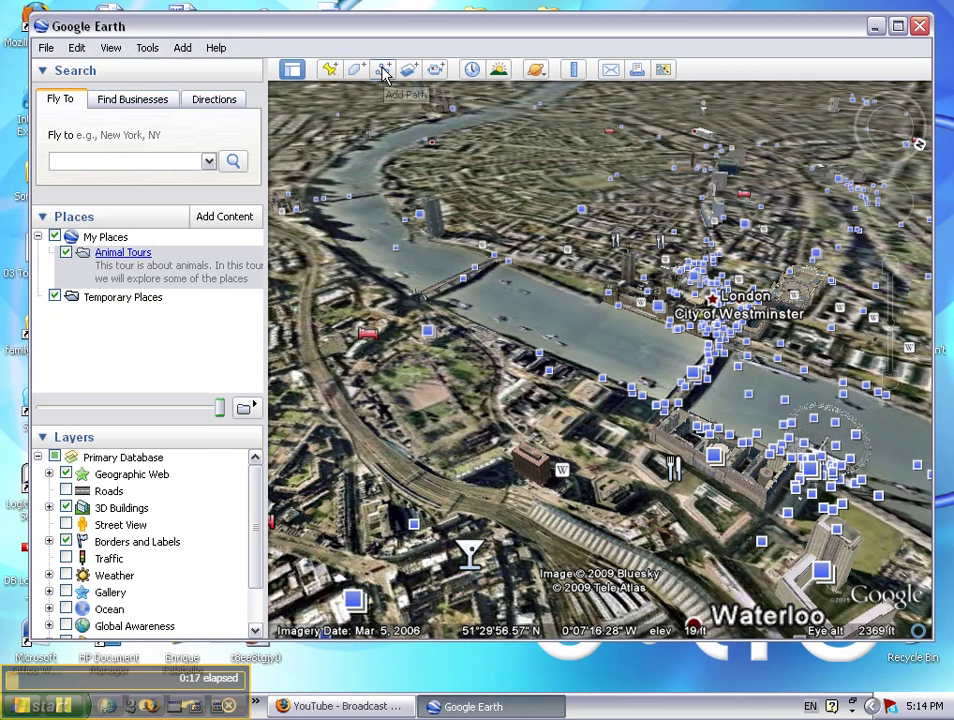
pyautogui.click(384, 72)
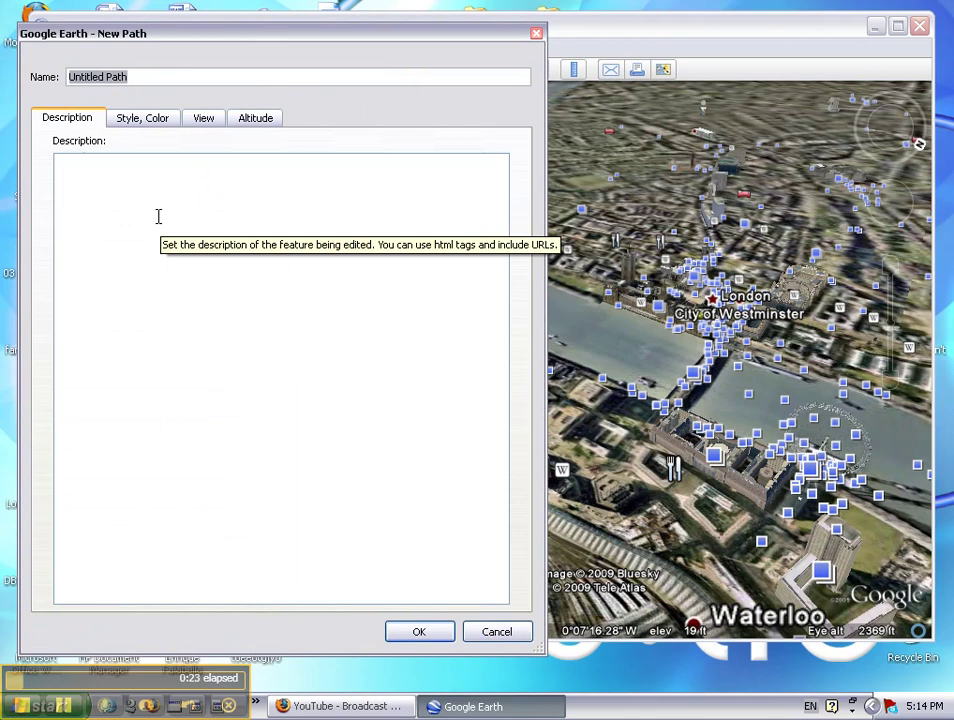
# Name the path 'DIstance from Point A to Point B' and describe measuring it with the ruler tool
pyautogui.write('D')
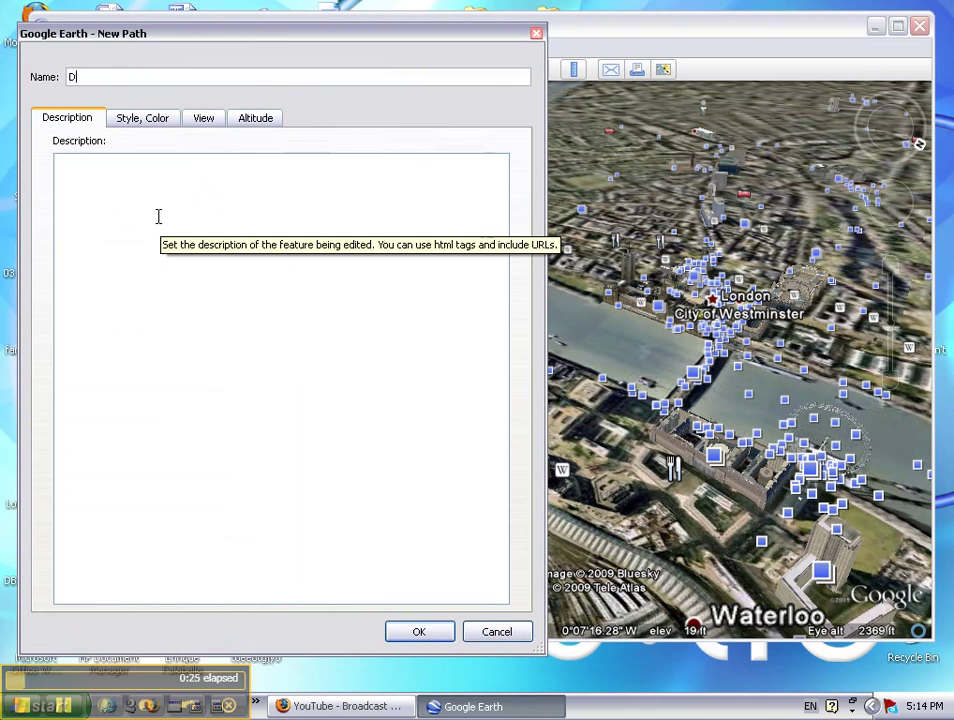
pyautogui.write('Istance from Point A')
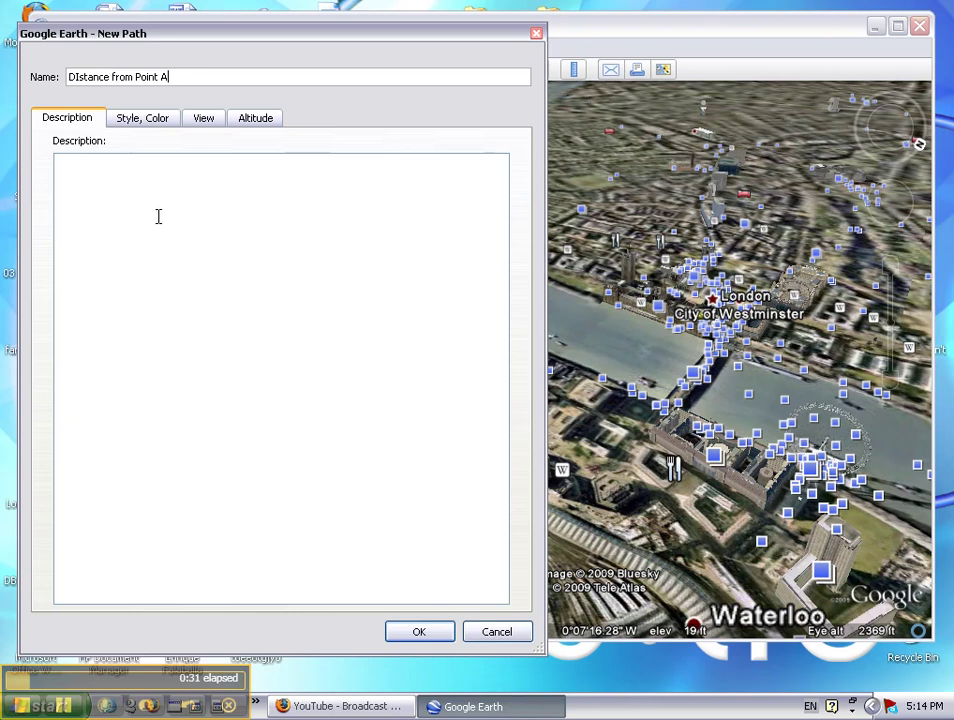
pyautogui.write(' to Point B')
pyautogui.click(156, 214)
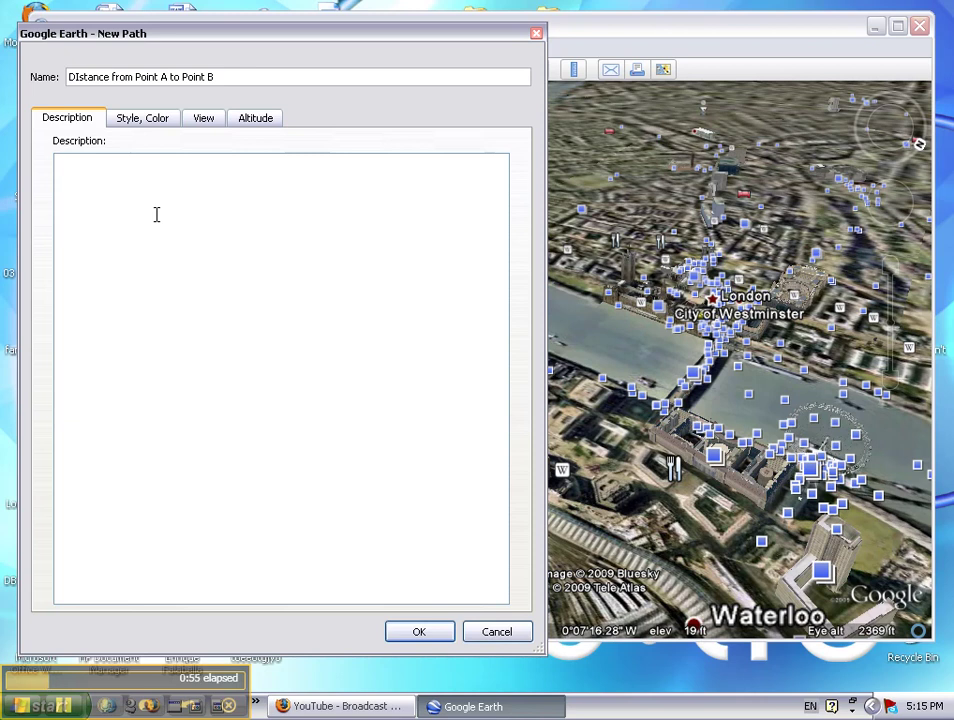
pyautogui.write('Measure the path by using th')
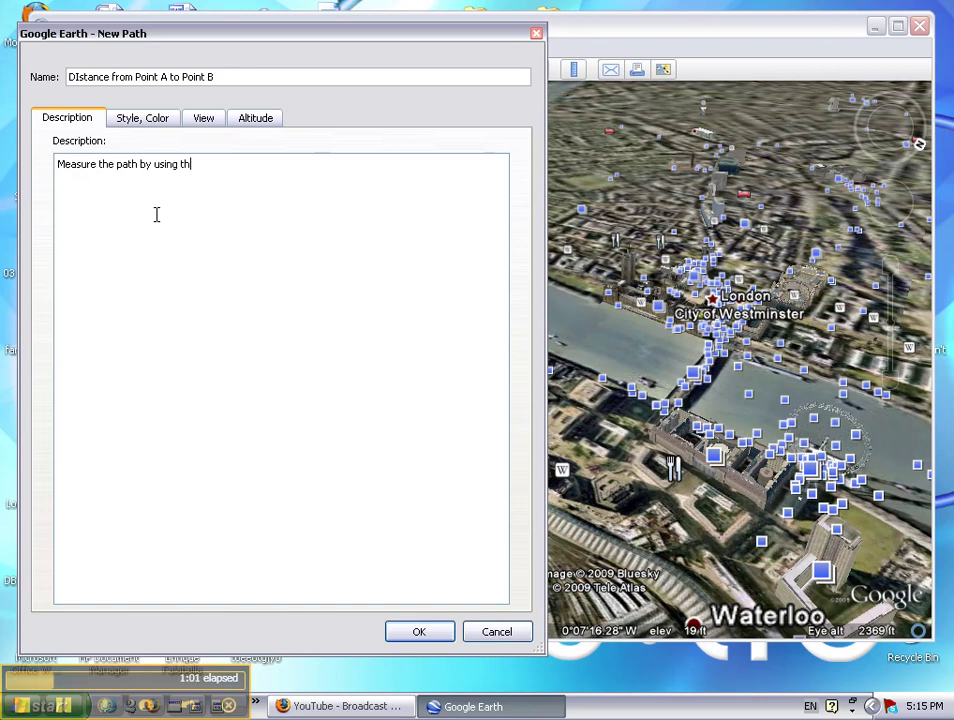
pyautogui.write('e ruler tool to figure out th')
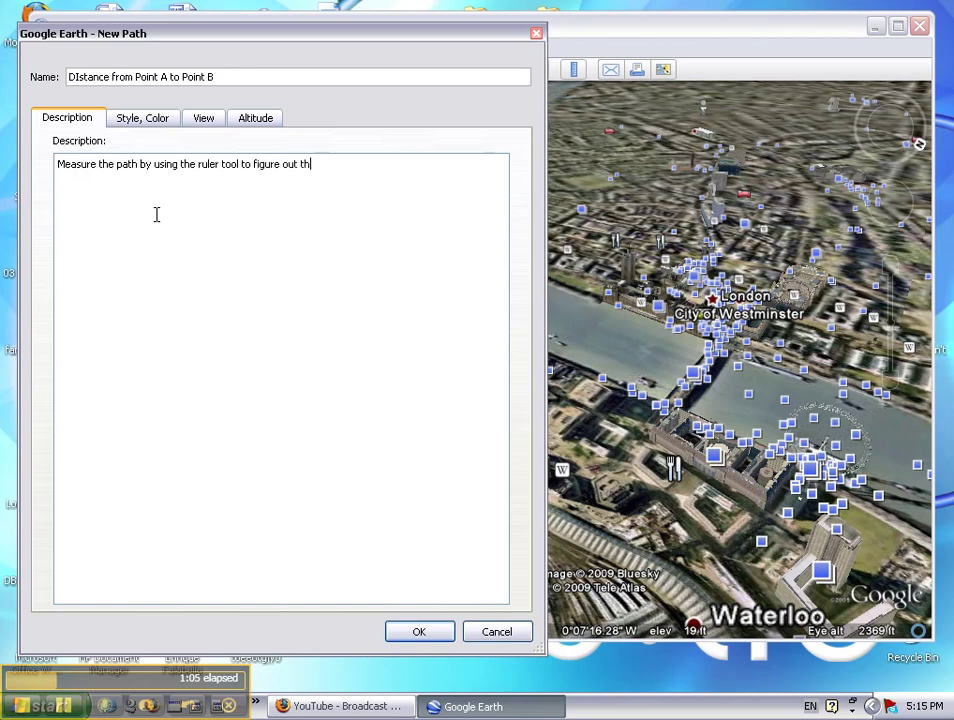
pyautogui.write('e distance from point A t')
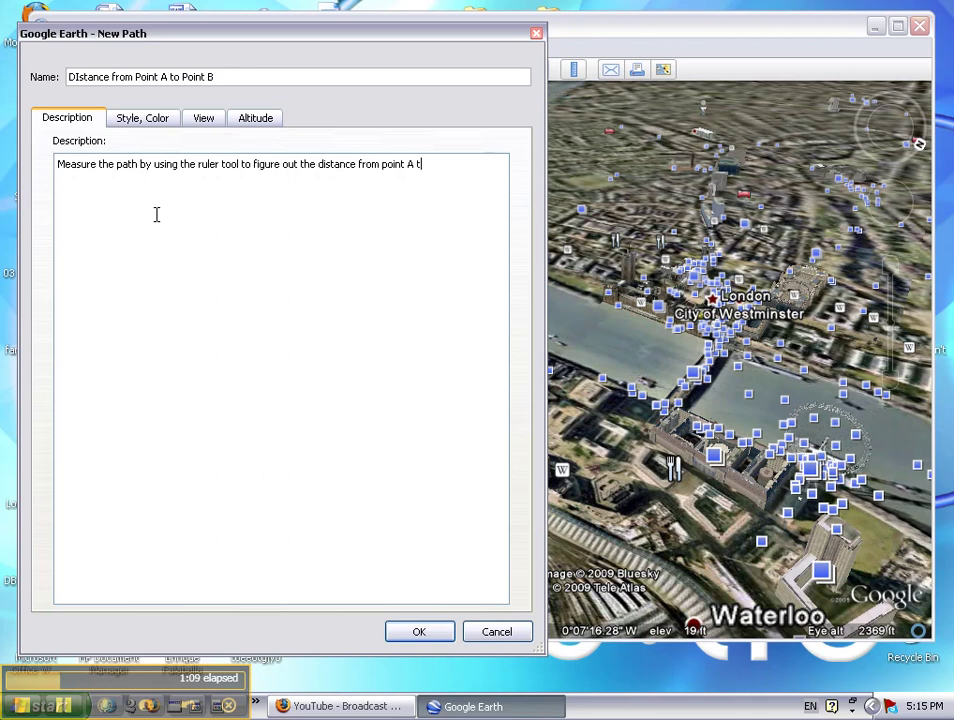
pyautogui.write('o point B')
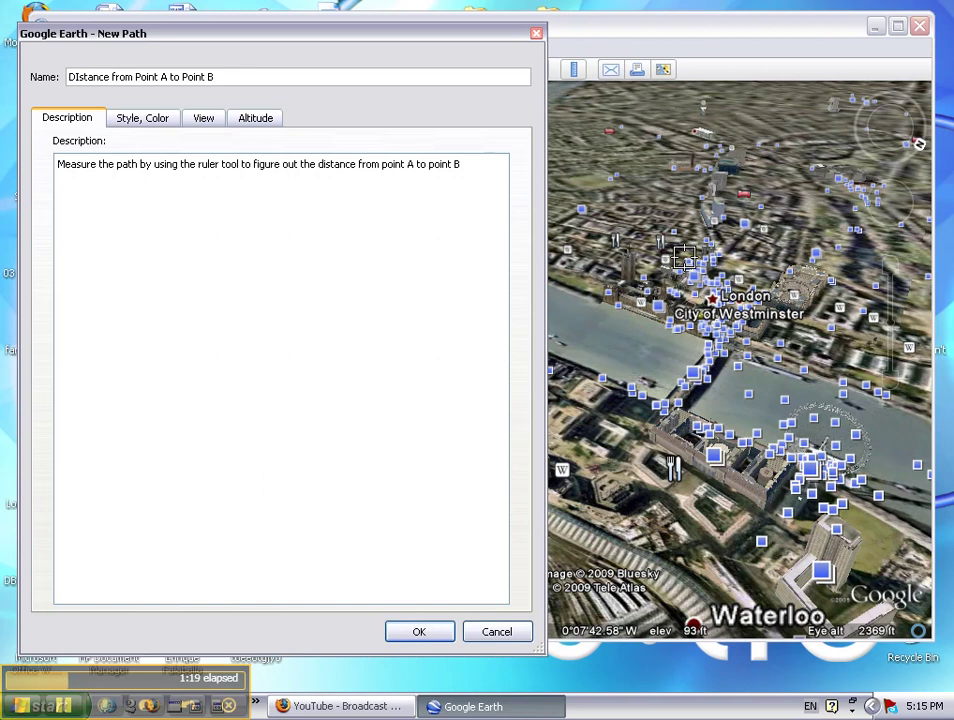
# Place four path points across central London, then trace a curving section toward Waterloo
pyautogui.click(604, 153)
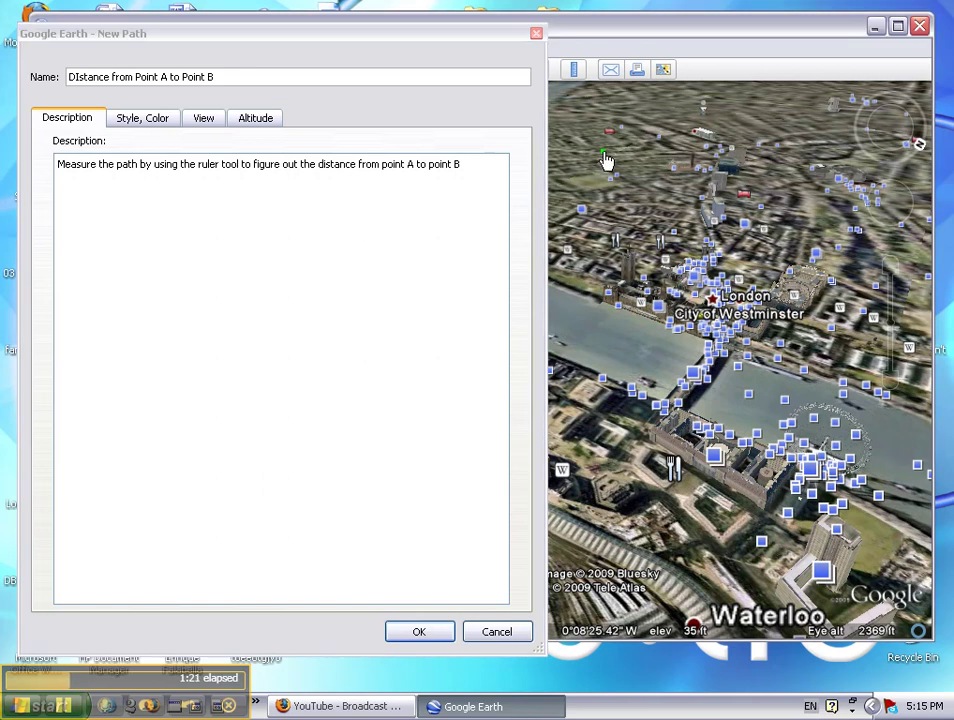
pyautogui.click(783, 206)
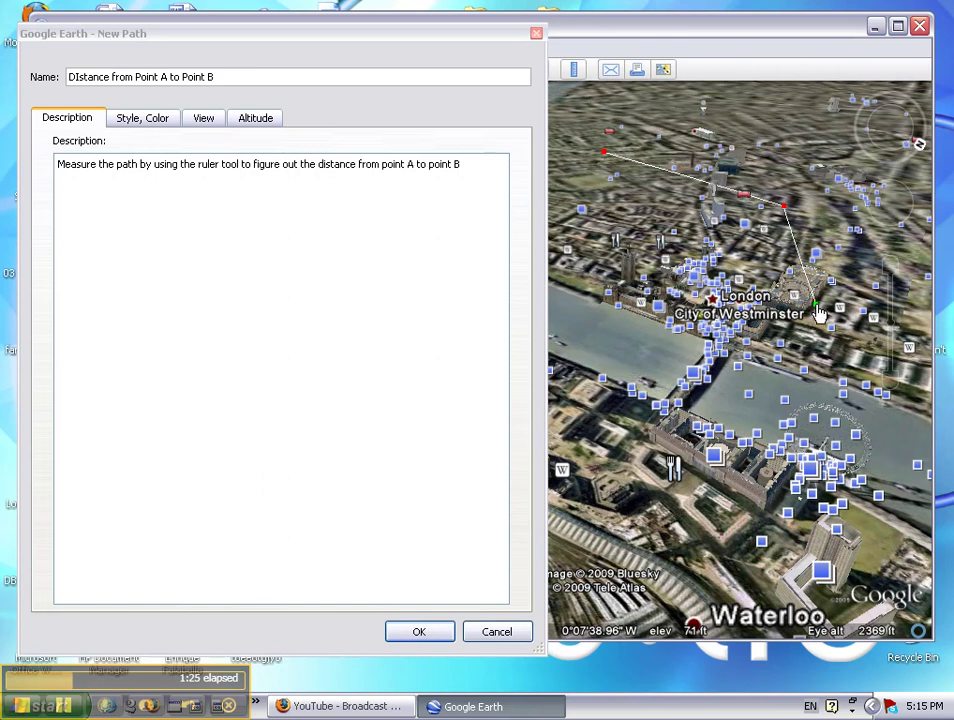
pyautogui.click(816, 304)
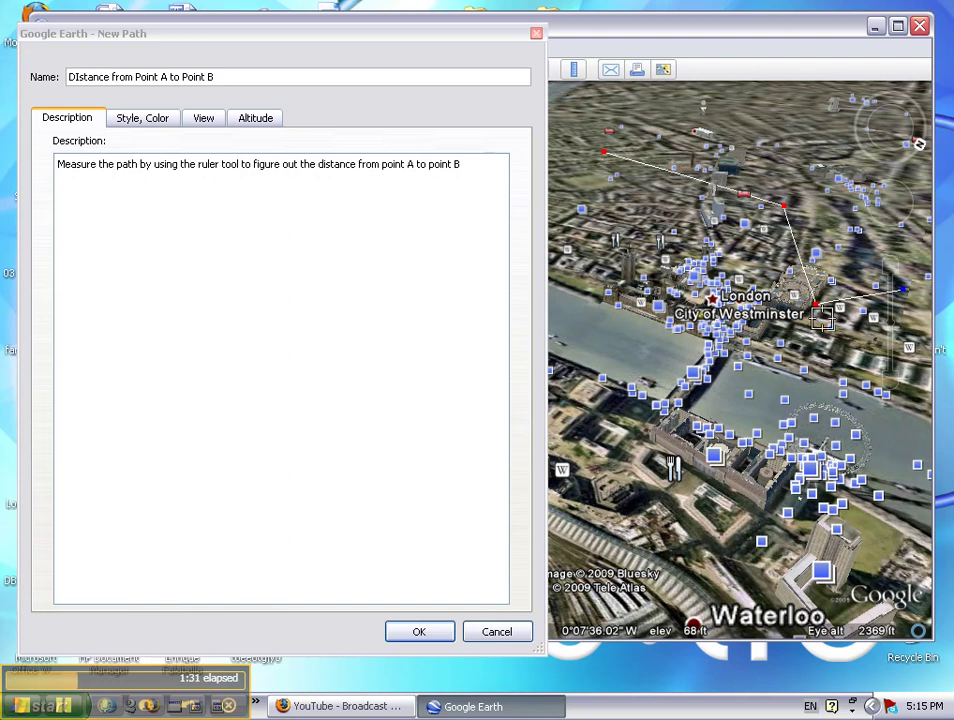
pyautogui.click(588, 255)
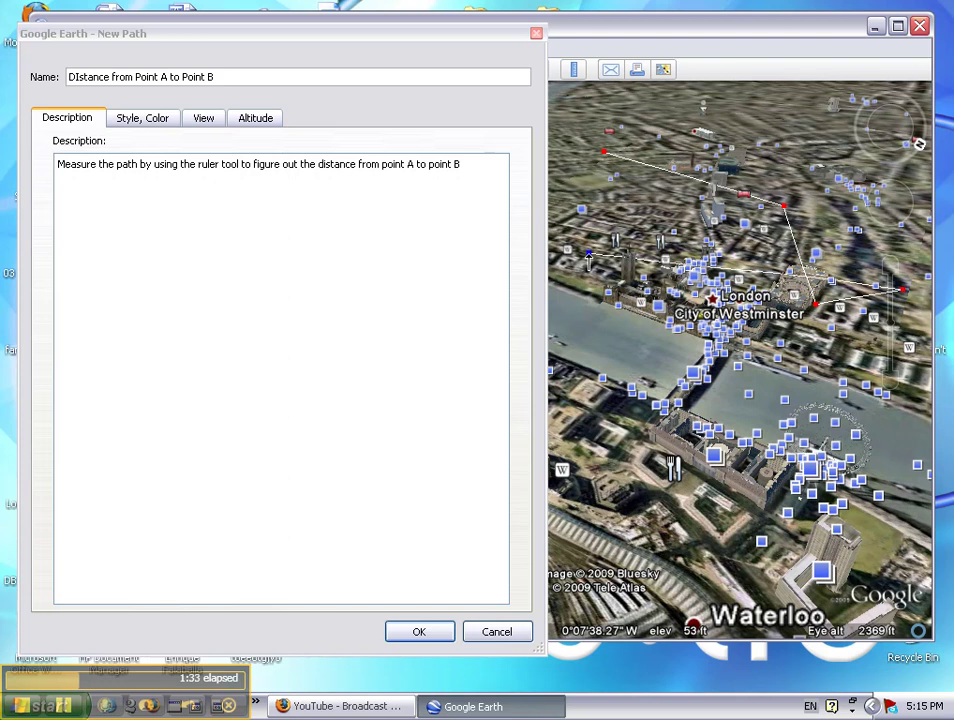
pyautogui.moveTo(588, 255)
pyautogui.mouseDown()
pyautogui.moveTo(589, 383)
pyautogui.moveTo(625, 428)
pyautogui.moveTo(746, 492)
pyautogui.moveTo(722, 534)
pyautogui.moveTo(645, 560)
pyautogui.mouseUp()
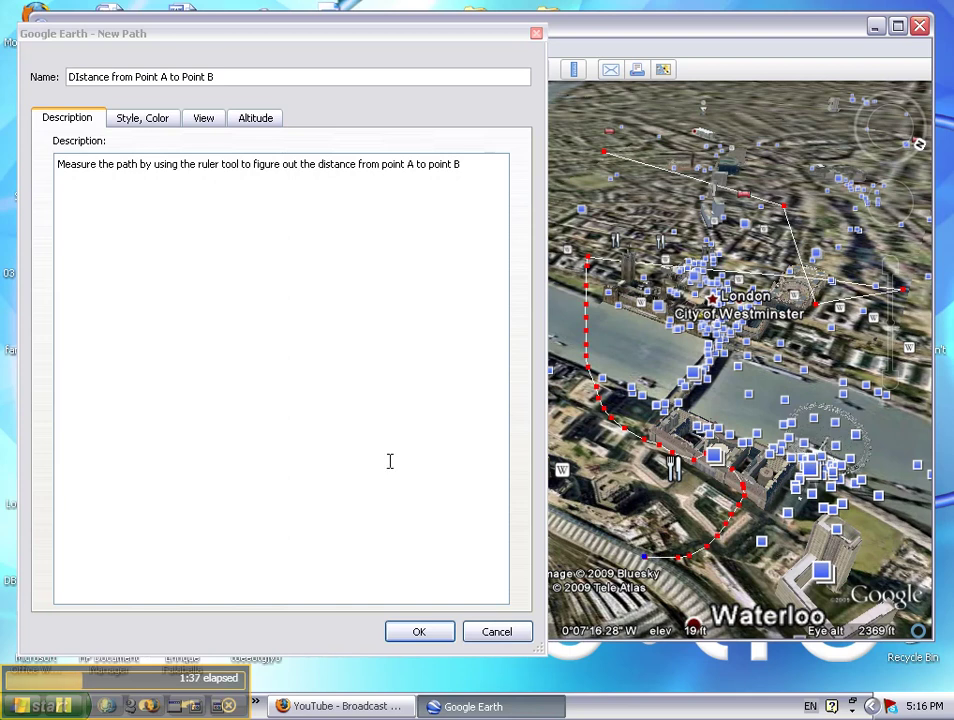
# Set the path's line colour to red
pyautogui.click(155, 122)
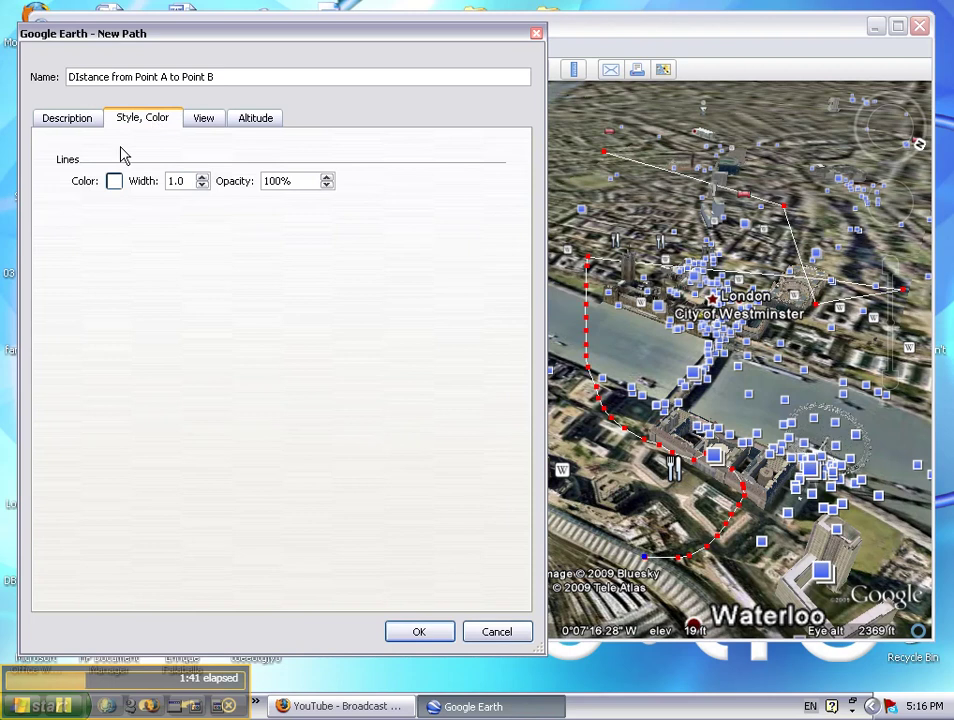
pyautogui.click(114, 181)
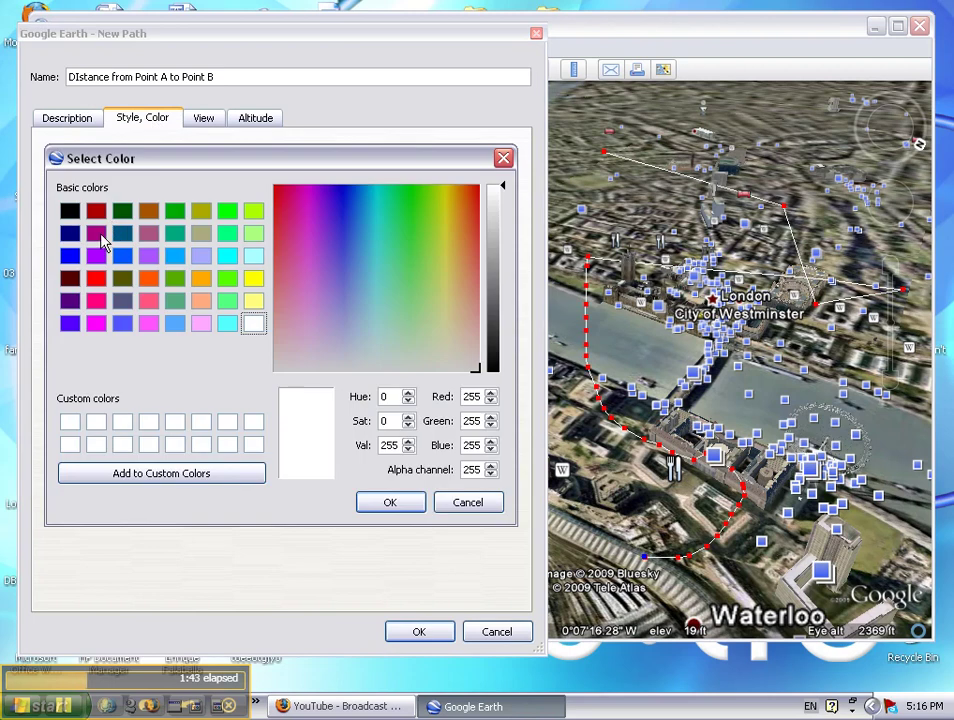
pyautogui.click(95, 278)
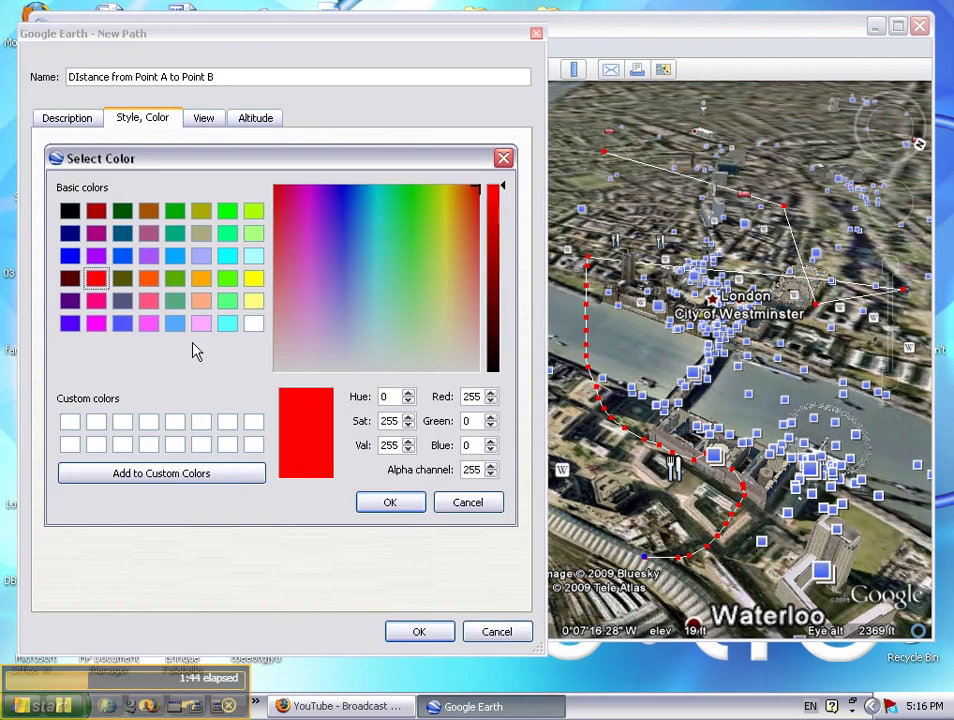
pyautogui.click(390, 505)
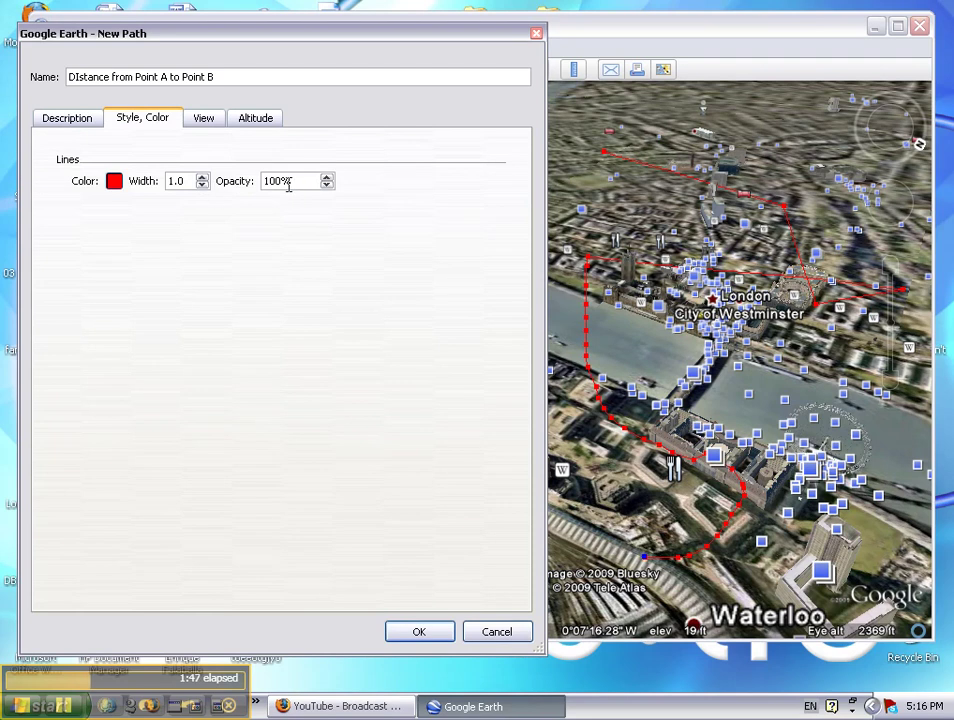
# Increase the path's line width to 2.6
pyautogui.click(202, 178)
pyautogui.click(202, 178)
pyautogui.click(202, 178)
pyautogui.click(202, 178)
pyautogui.click(202, 178)
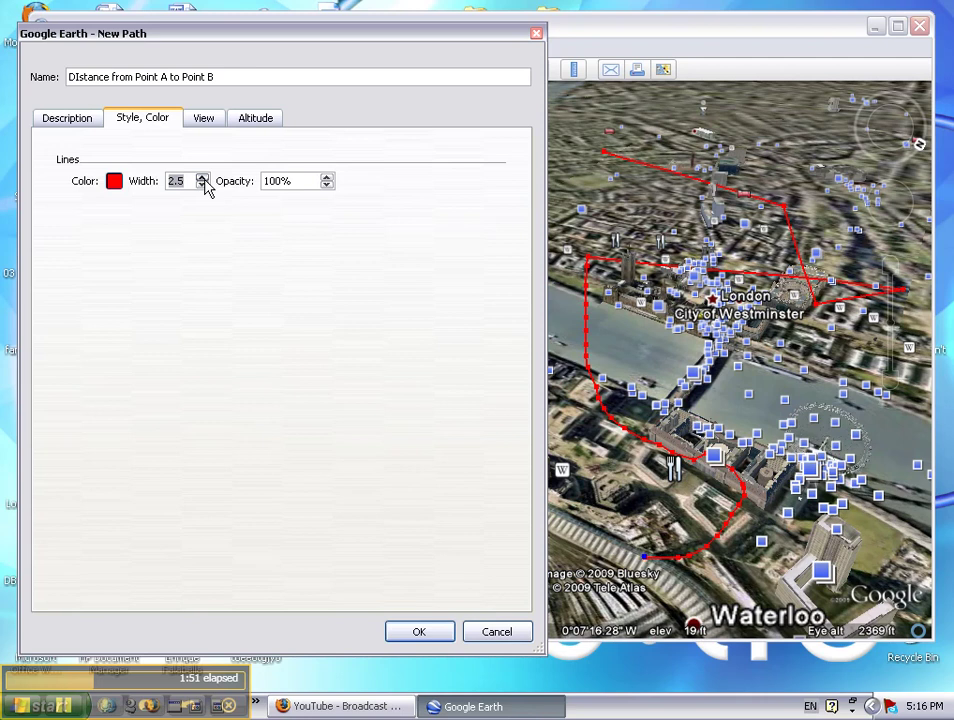
pyautogui.click(202, 178)
pyautogui.click(202, 178)
pyautogui.click(202, 178)
# Lower the line opacity to 88%
pyautogui.click(329, 183)
pyautogui.click(327, 189)
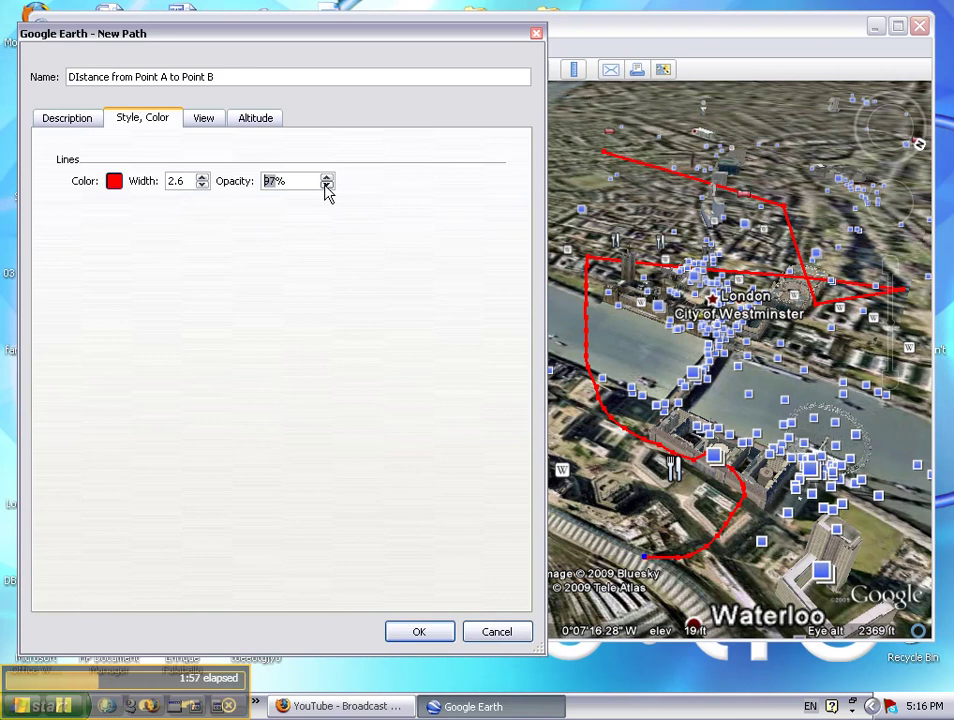
pyautogui.click(326, 186)
pyautogui.click(326, 188)
# Raise the path to 171 m relative to ground and extend it down to the ground
pyautogui.click(204, 118)
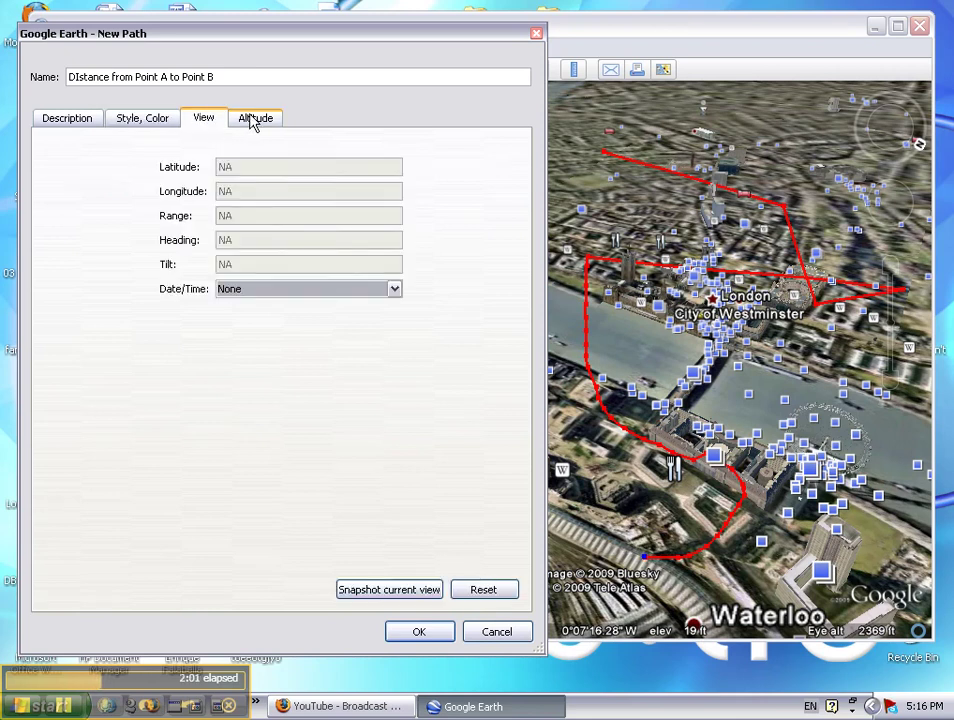
pyautogui.click(255, 119)
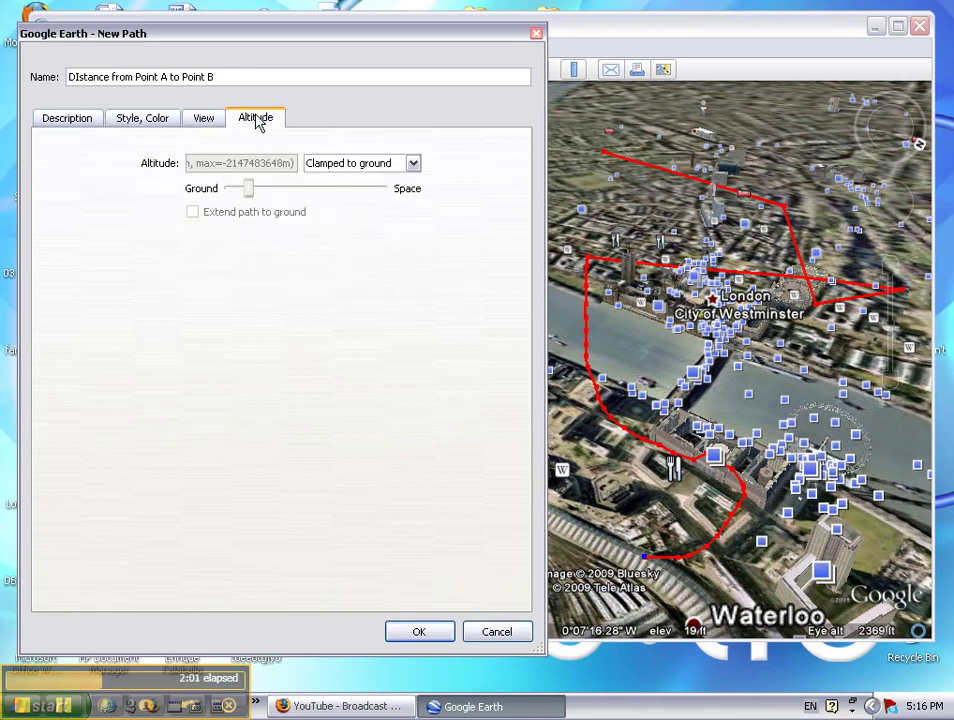
pyautogui.click(350, 168)
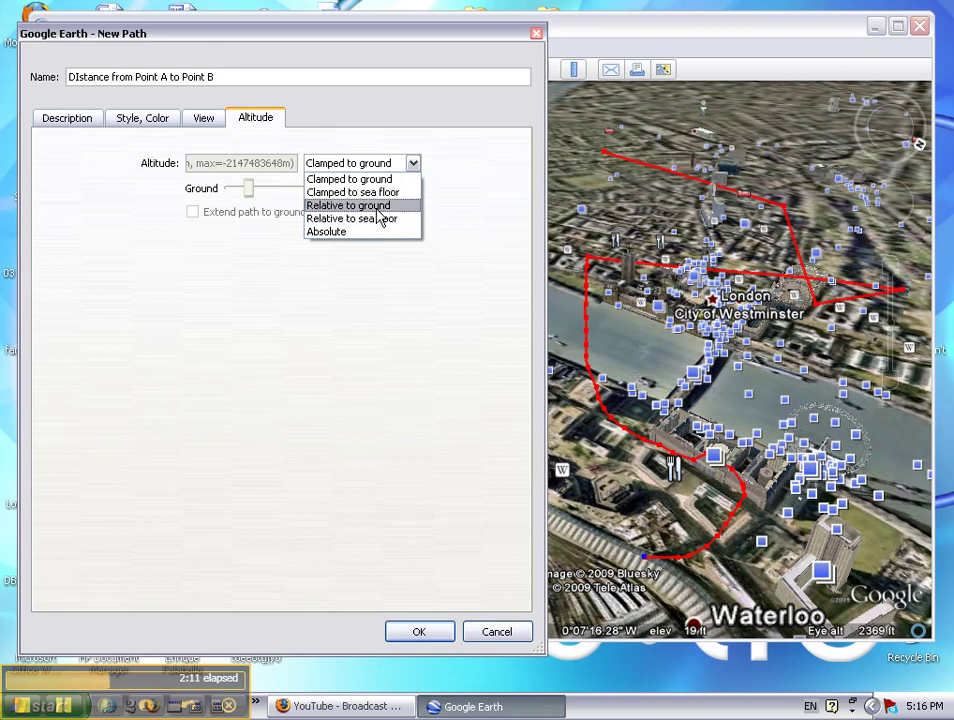
pyautogui.click(380, 207)
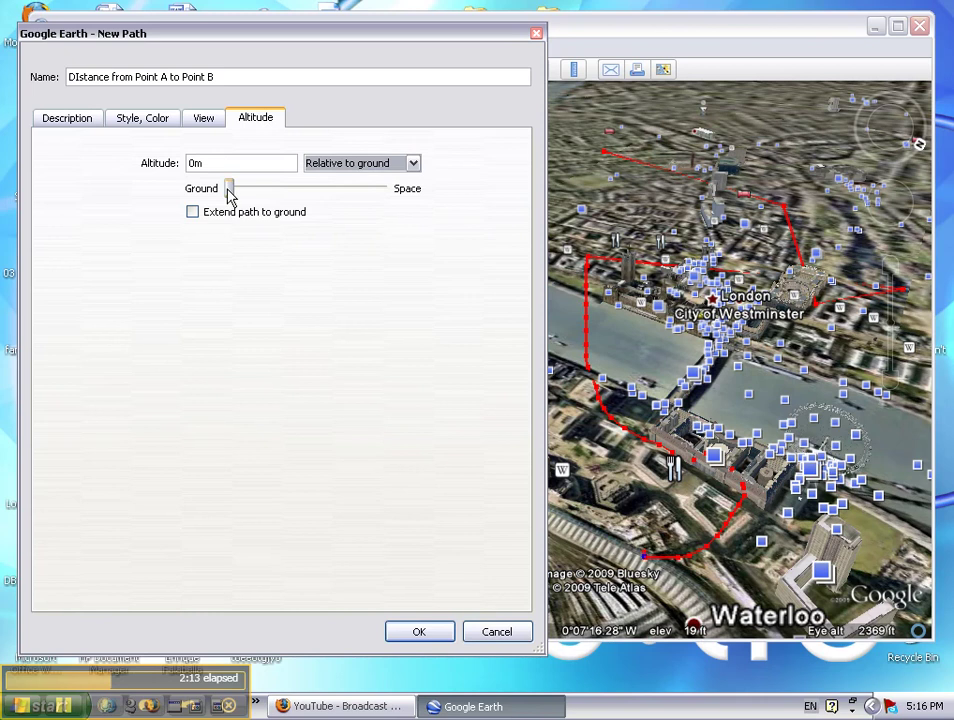
pyautogui.moveTo(228, 190); pyautogui.dragTo(250, 191)
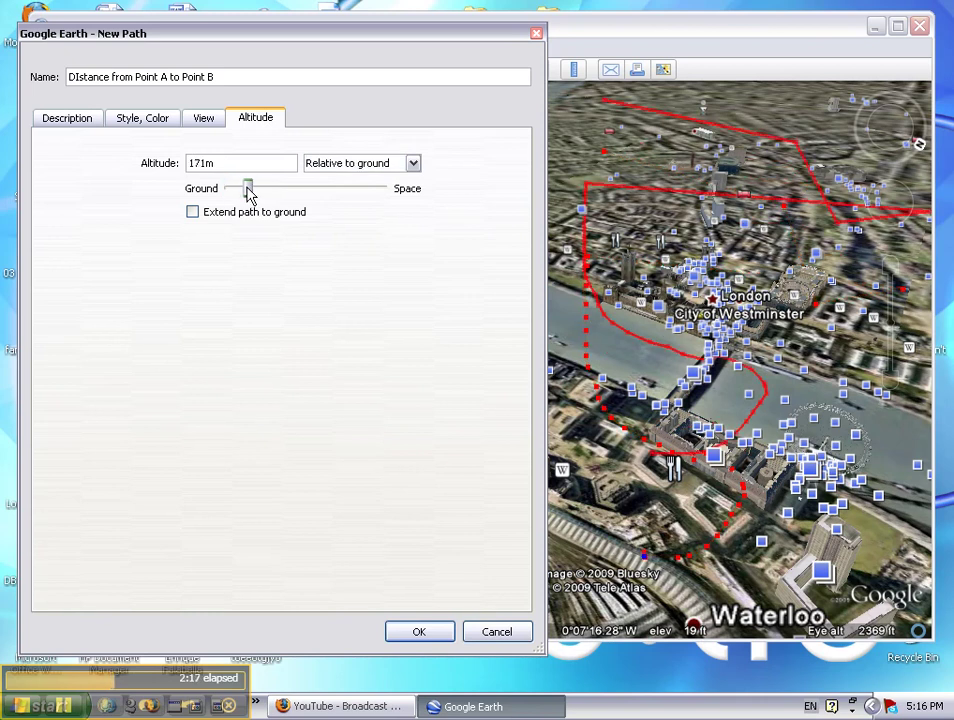
pyautogui.click(193, 213)
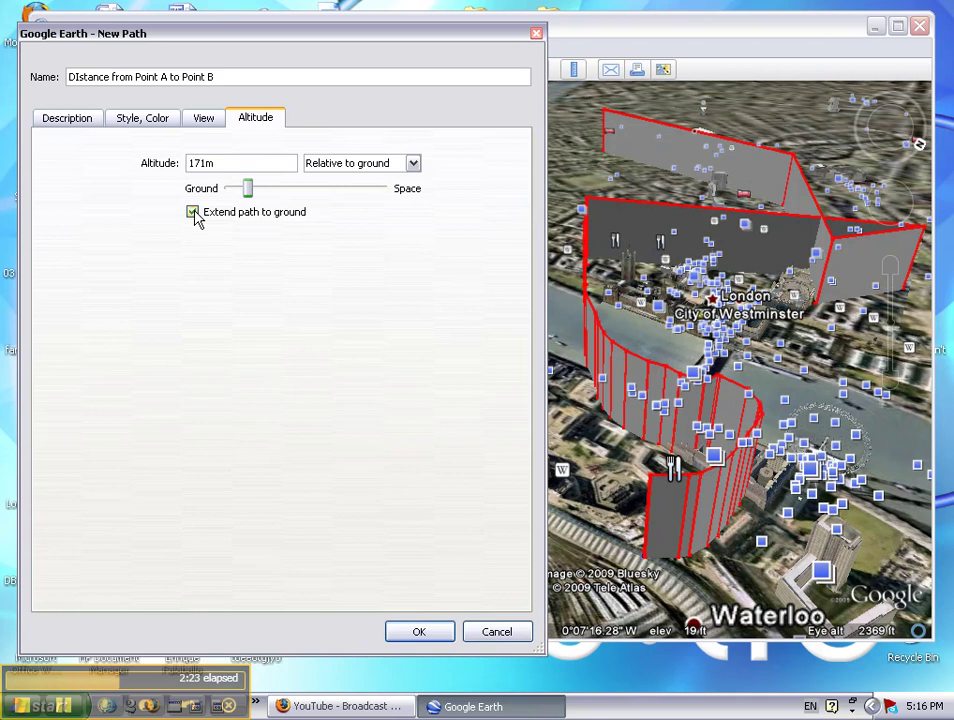
pyautogui.click(152, 121)
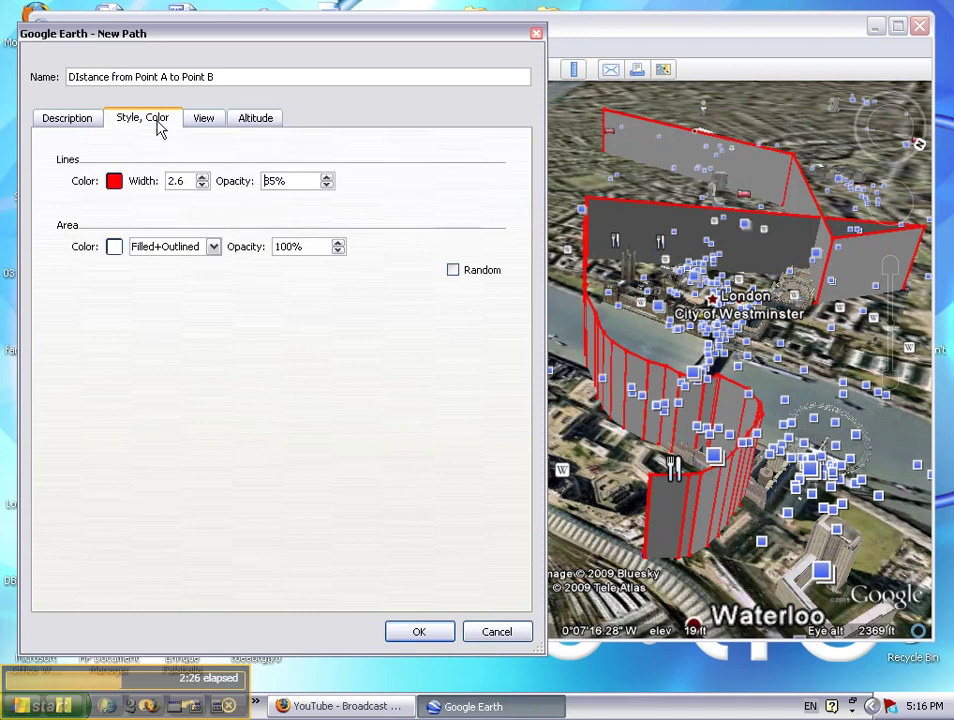
# Set the path's area colour to red
pyautogui.click(116, 248)
pyautogui.click(97, 282)
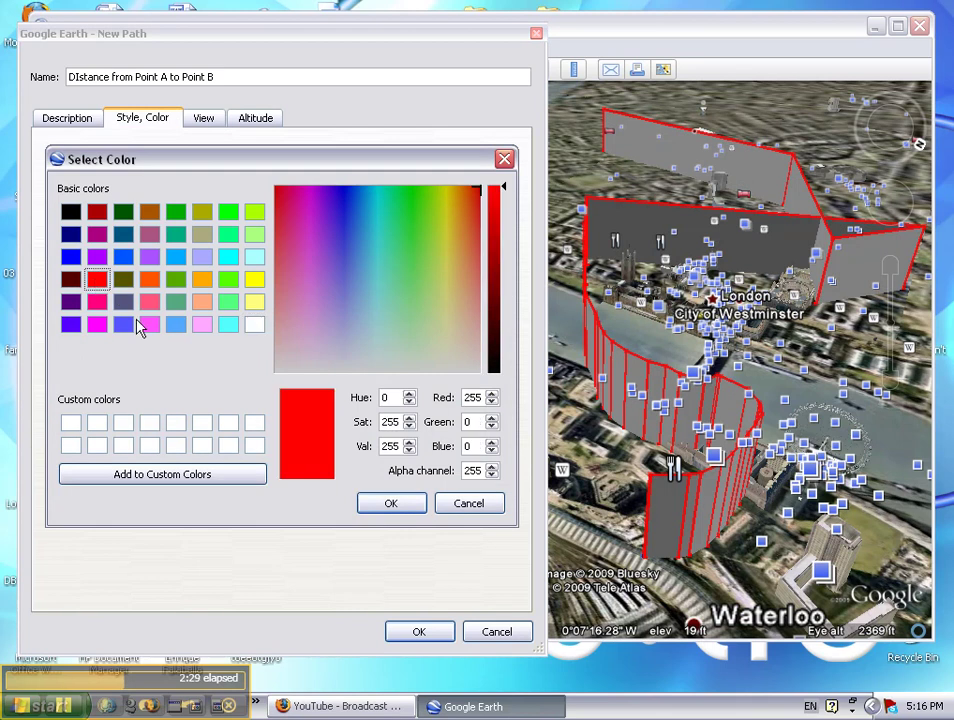
pyautogui.click(390, 506)
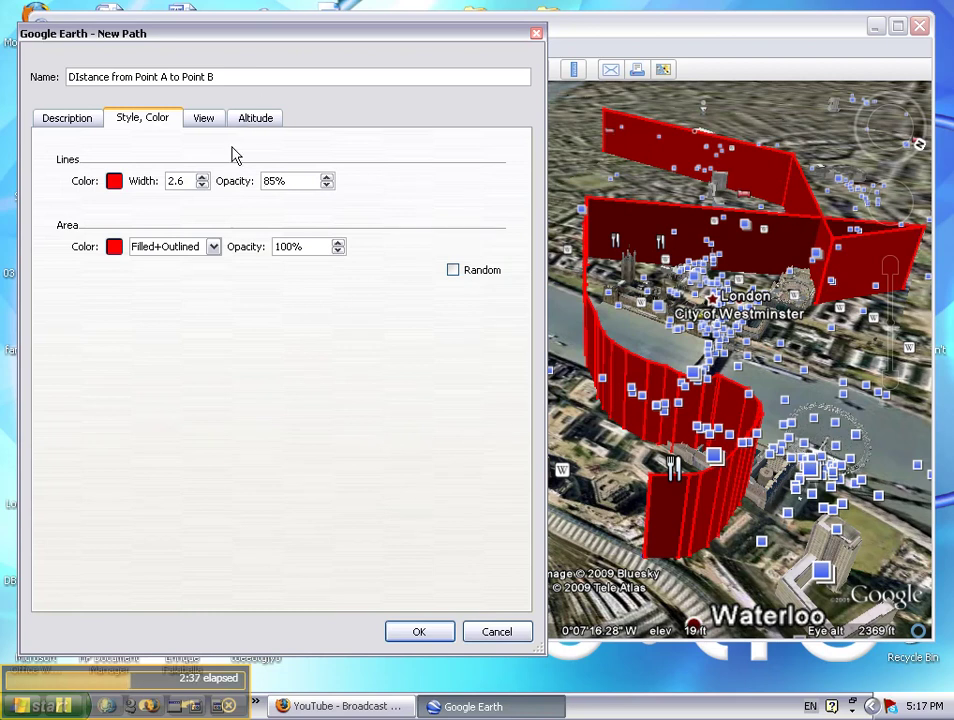
# Turn off extend-to-ground and bring the path back down to 0 m altitude
pyautogui.click(246, 120)
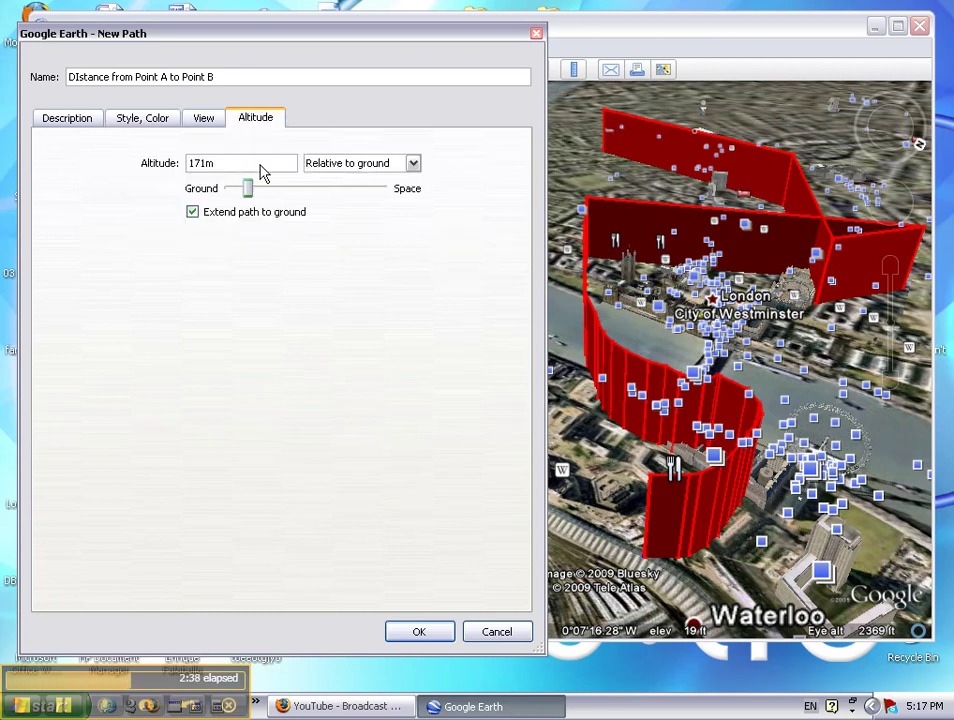
pyautogui.click(193, 213)
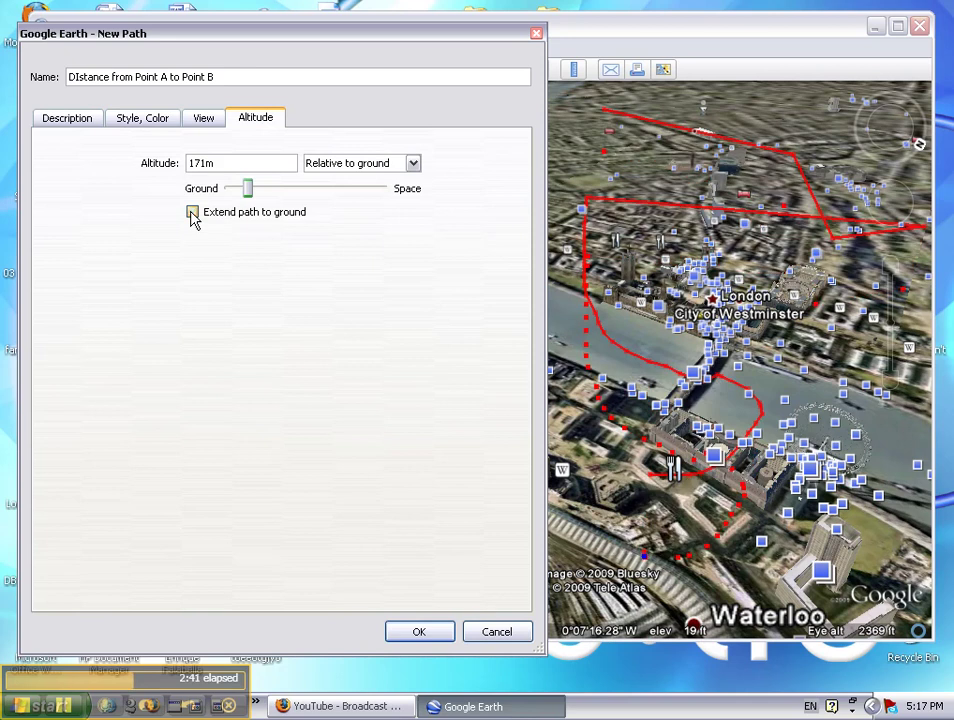
pyautogui.moveTo(247, 196); pyautogui.dragTo(218, 198)
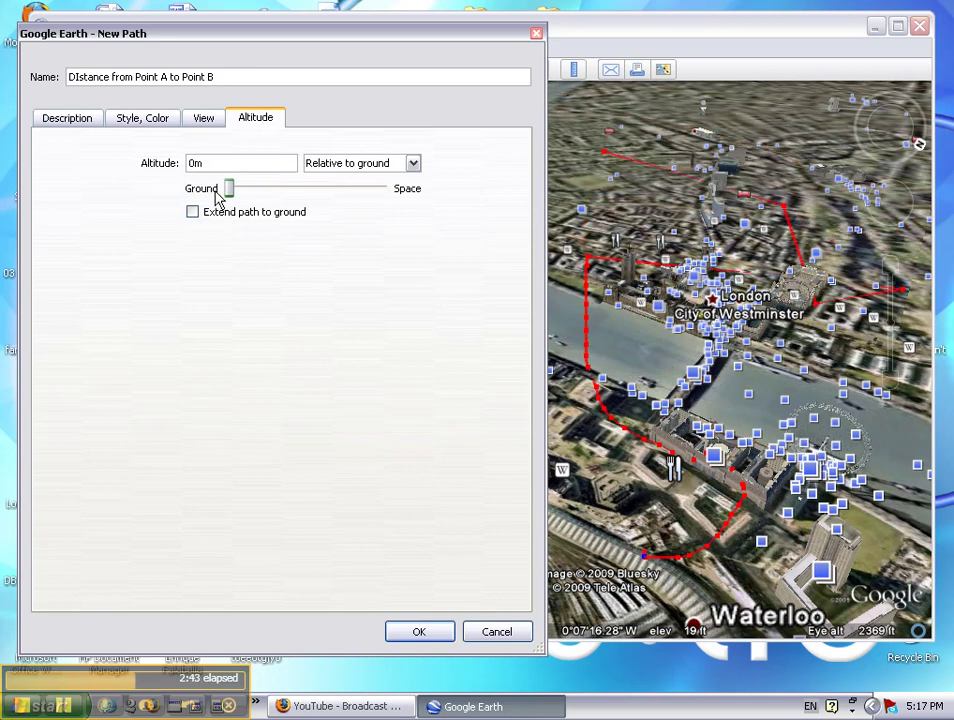
# Confirm the New Path dialog to save the red ground-level path
pyautogui.click(418, 632)
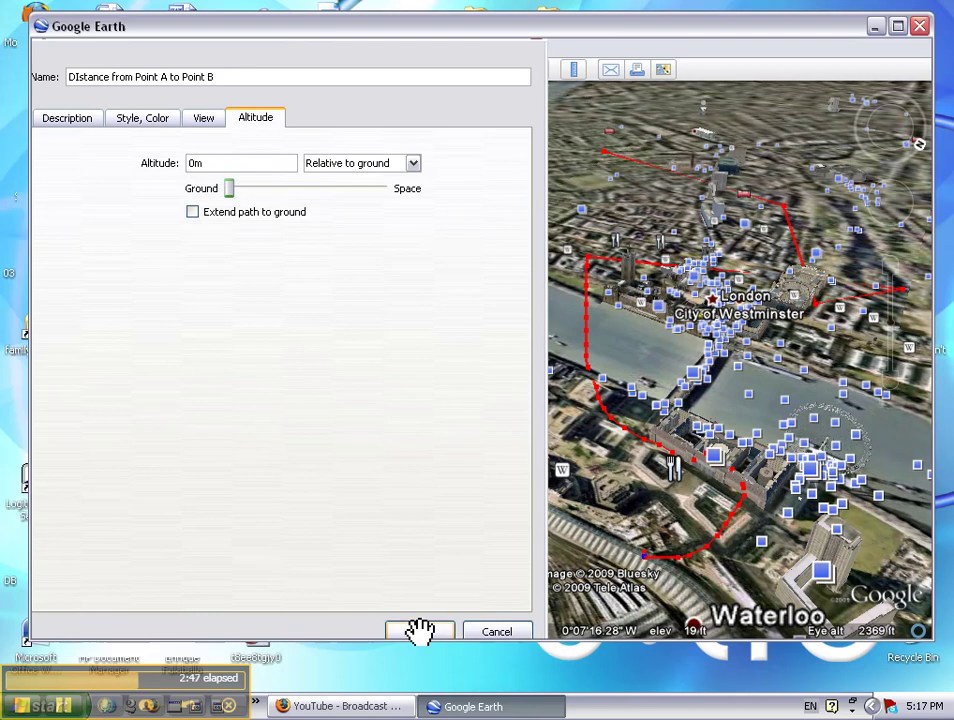